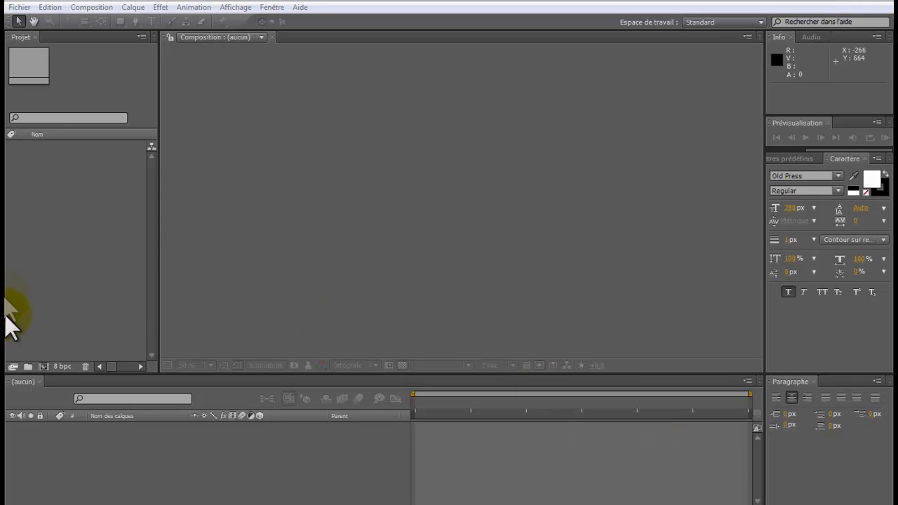
Create a new composition with the HDV/HDTV 720 29,97 preset at 1280 x 720 px and a one-frame duration
{"action": "left_click", "coordinate": [44, 365]}
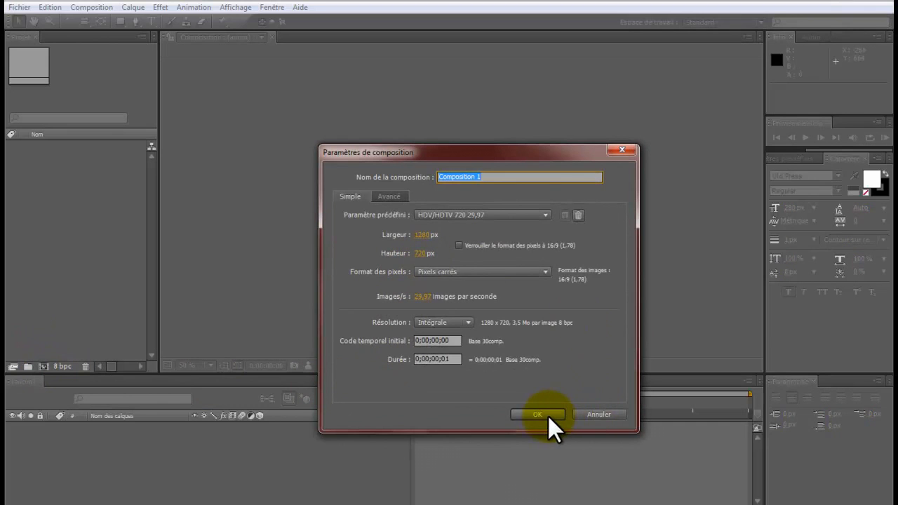
{"action": "left_click", "coordinate": [538, 414]}
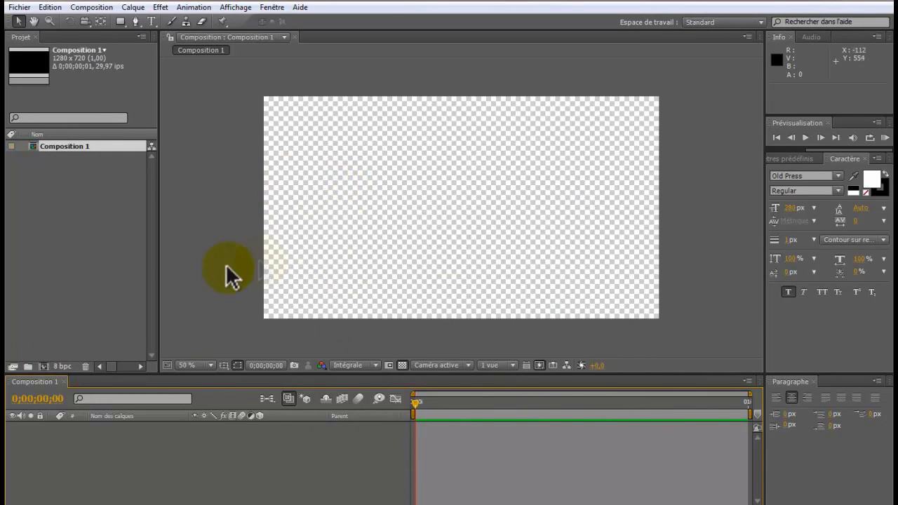
Import the inhisfathersfootsteps_1440x900.jpg picture from the Fondsd'ecran folder into the project
{"action": "left_click", "coordinate": [52, 220]}
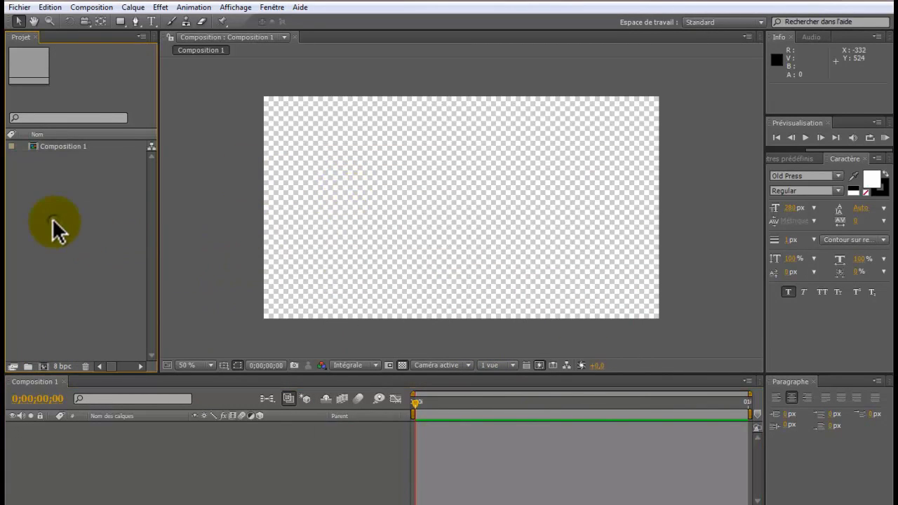
{"action": "double_click", "coordinate": [54, 222]}
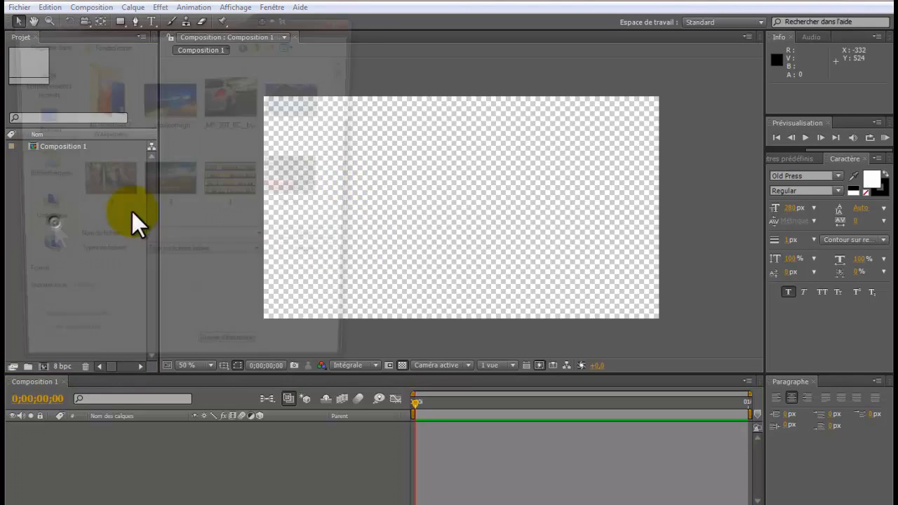
{"action": "scroll", "coordinate": [349, 219], "scroll_direction": "down", "scroll_amount": 8}
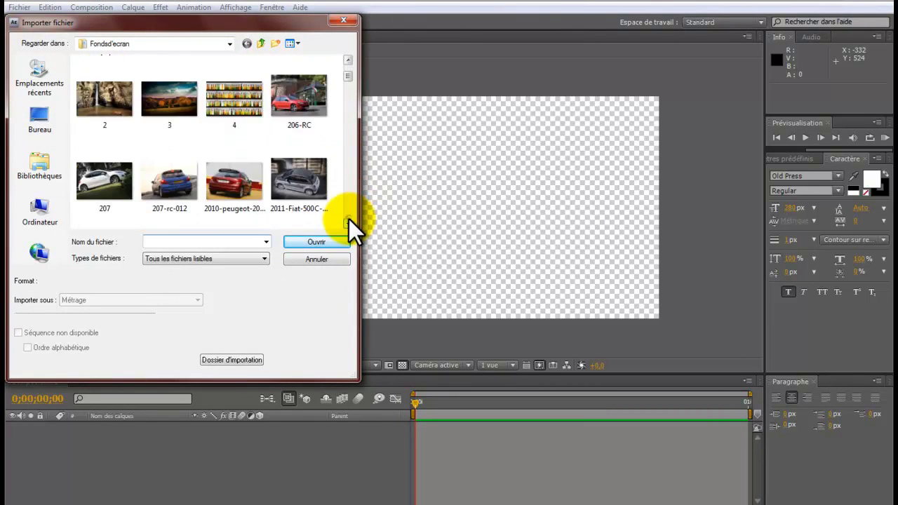
{"action": "scroll", "coordinate": [348, 219], "scroll_direction": "down", "scroll_amount": 10}
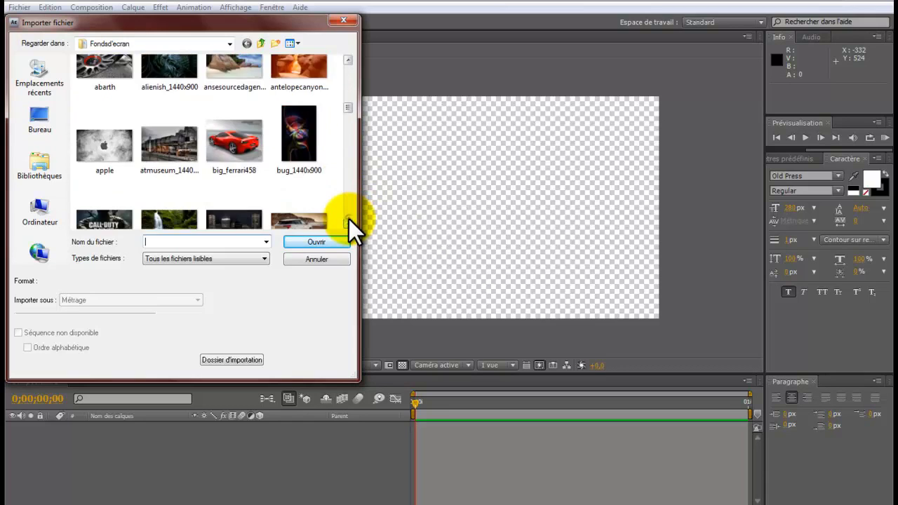
{"action": "scroll", "coordinate": [349, 219], "scroll_direction": "down", "scroll_amount": 6}
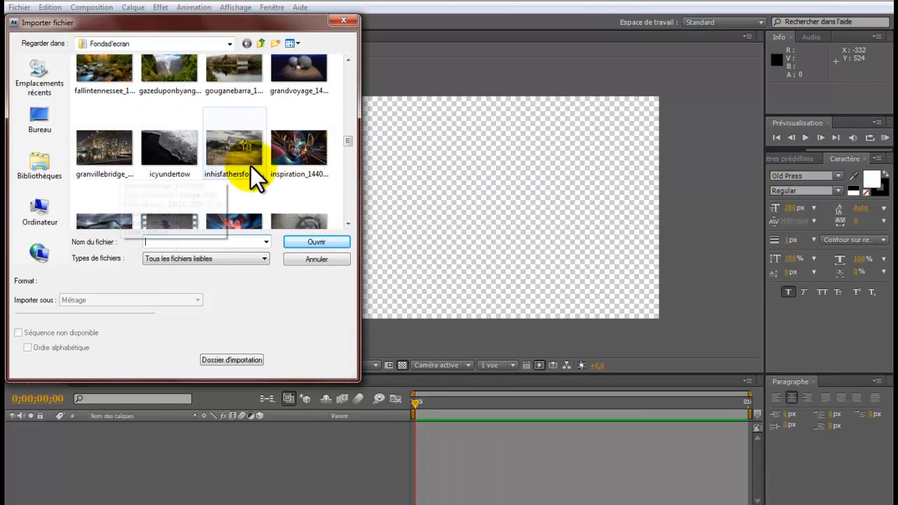
{"action": "left_click", "coordinate": [242, 163]}
{"action": "left_click", "coordinate": [309, 242]}
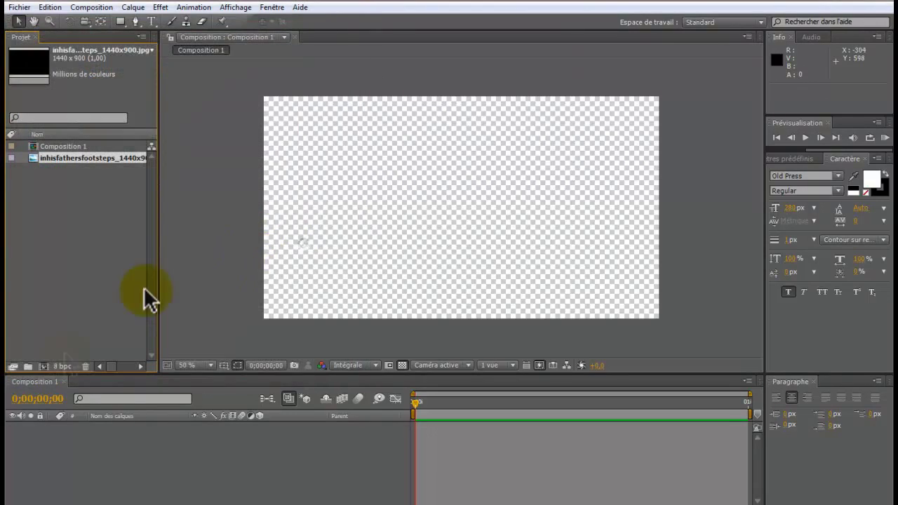
Add the imported house picture to Composition 1 as a layer and scale it to 92%
{"action": "left_click_drag", "start_coordinate": [92, 160], "coordinate": [131, 450]}
{"action": "left_click", "coordinate": [52, 427]}
{"action": "left_click", "coordinate": [61, 437]}
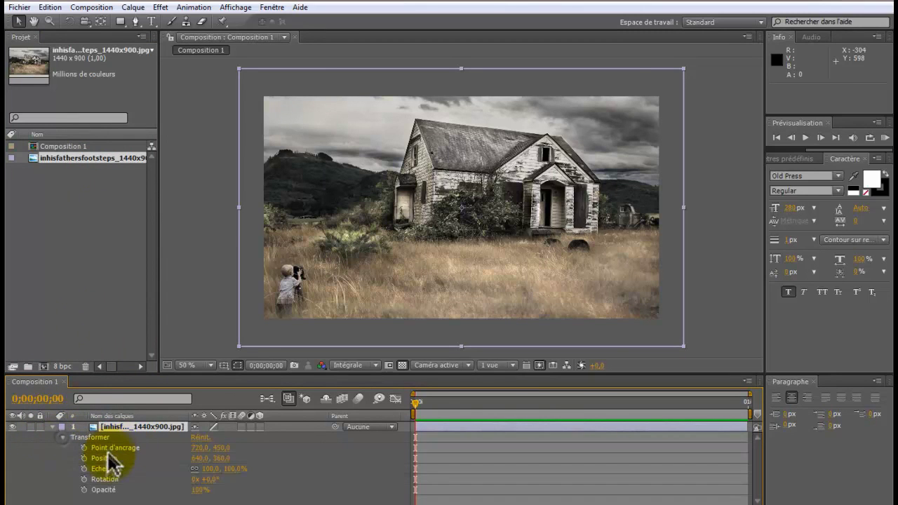
{"action": "left_click_drag", "start_coordinate": [209, 469], "coordinate": [199, 469]}
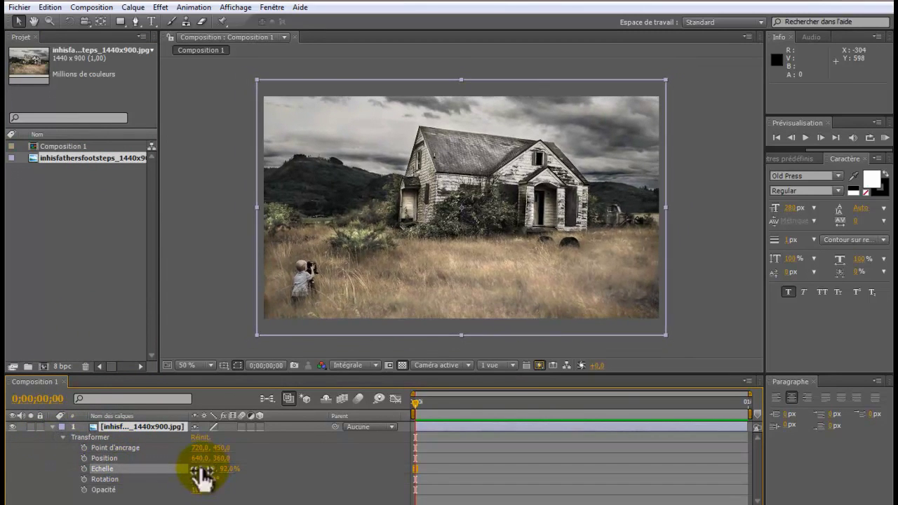
{"action": "left_click", "coordinate": [52, 427]}
Rename the house picture's layer as "fond"
{"action": "key", "text": "Return"}
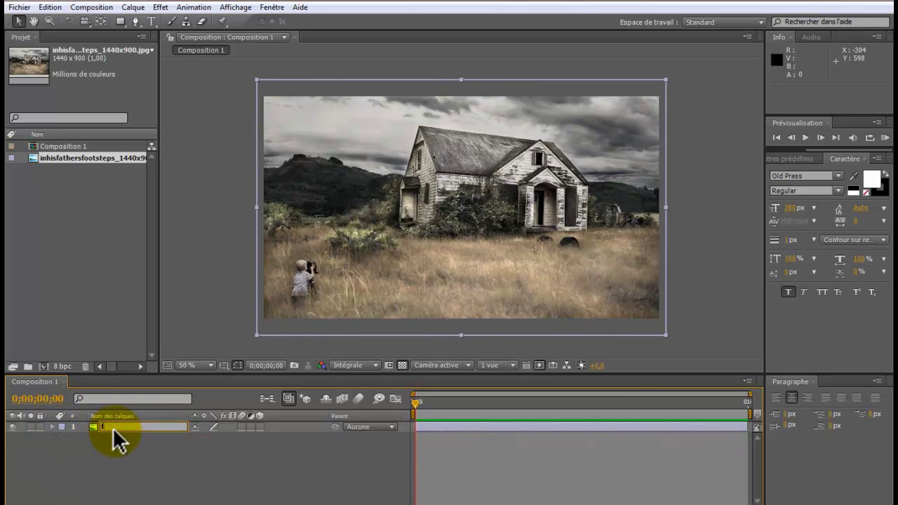
{"action": "type", "text": "fond"}
{"action": "left_click", "coordinate": [109, 455]}
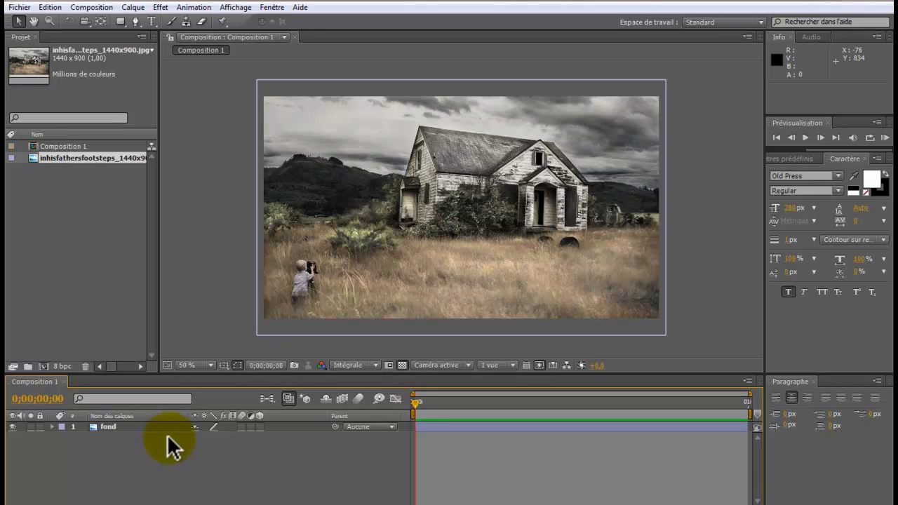
Import the 20-Fond-vert picture from the desktop (Bureau) into the project
{"action": "left_click", "coordinate": [115, 285]}
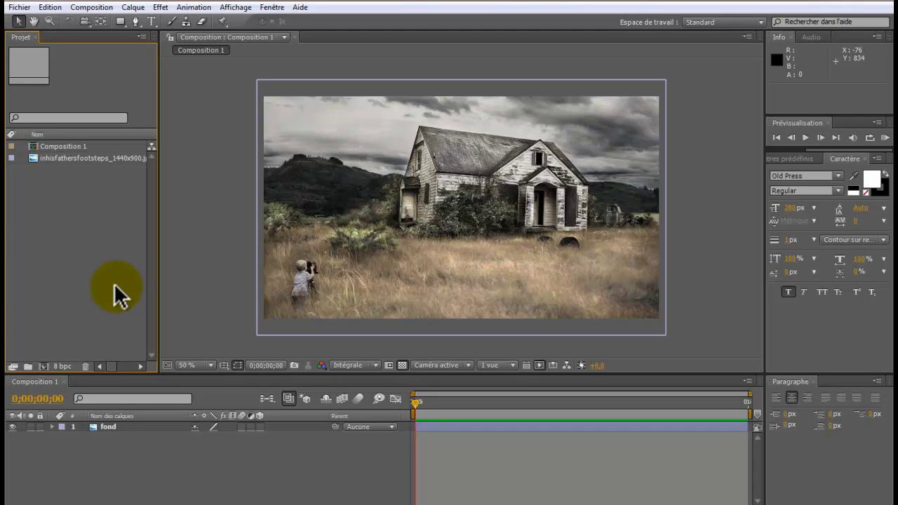
{"action": "double_click", "coordinate": [114, 283]}
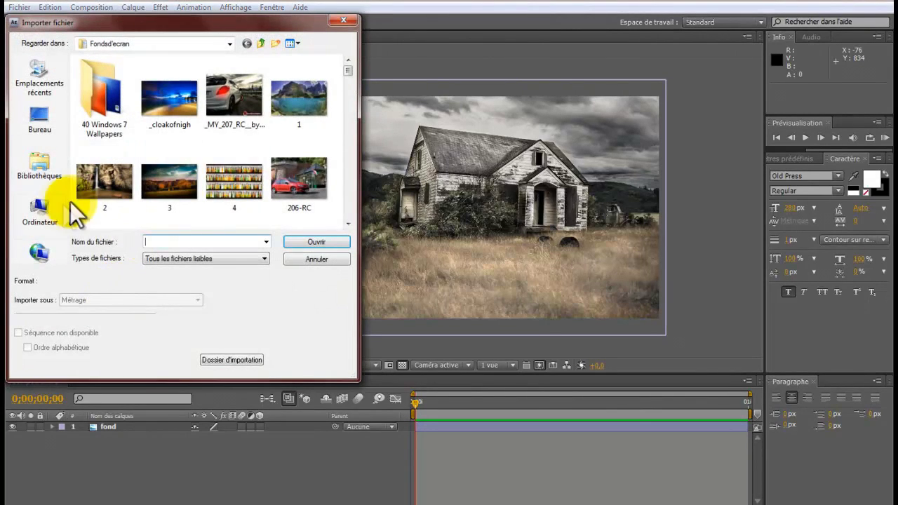
{"action": "left_click", "coordinate": [44, 137]}
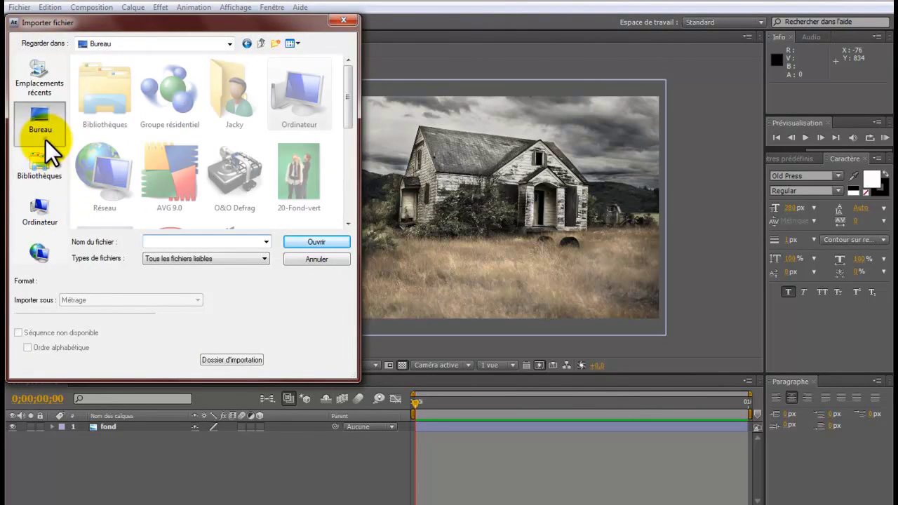
{"action": "left_click", "coordinate": [302, 195]}
{"action": "left_click", "coordinate": [314, 243]}
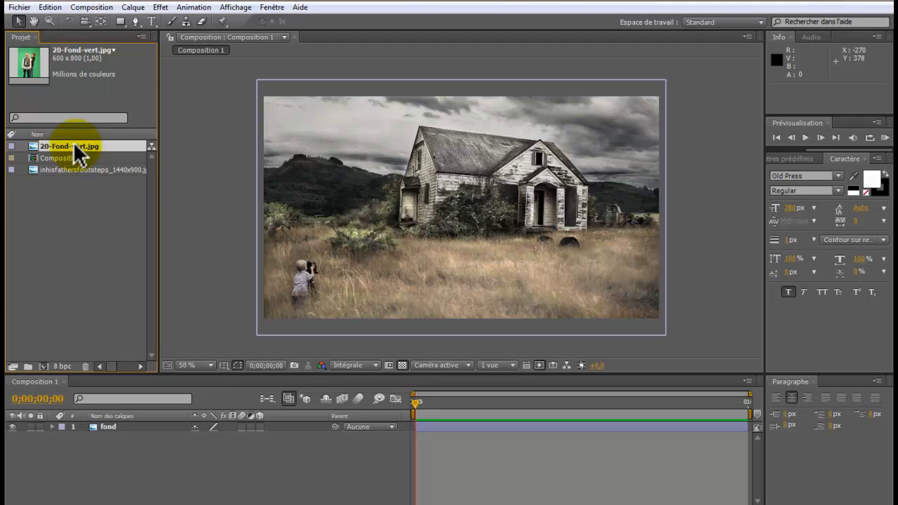
Add 20-Fond-vert.jpg to the composition and place its layer above the fond layer
{"action": "left_click_drag", "start_coordinate": [73, 142], "coordinate": [109, 440]}
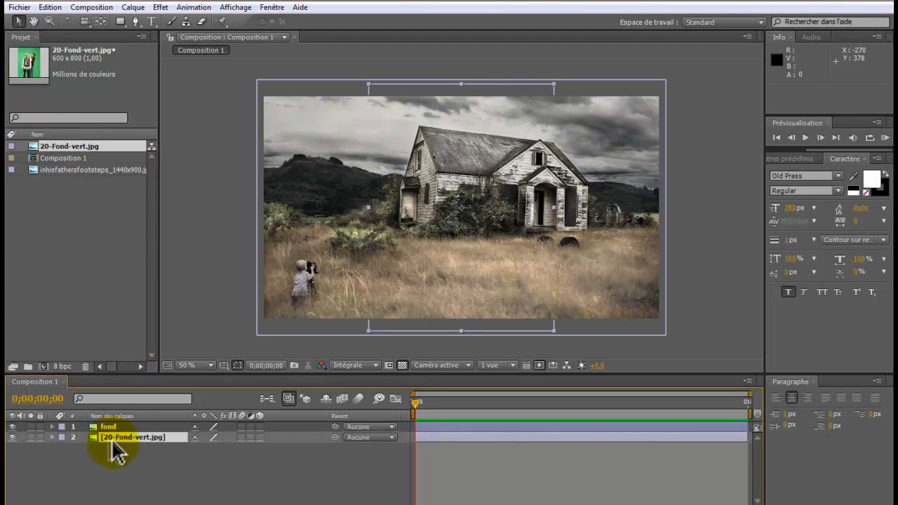
{"action": "left_click", "coordinate": [156, 475]}
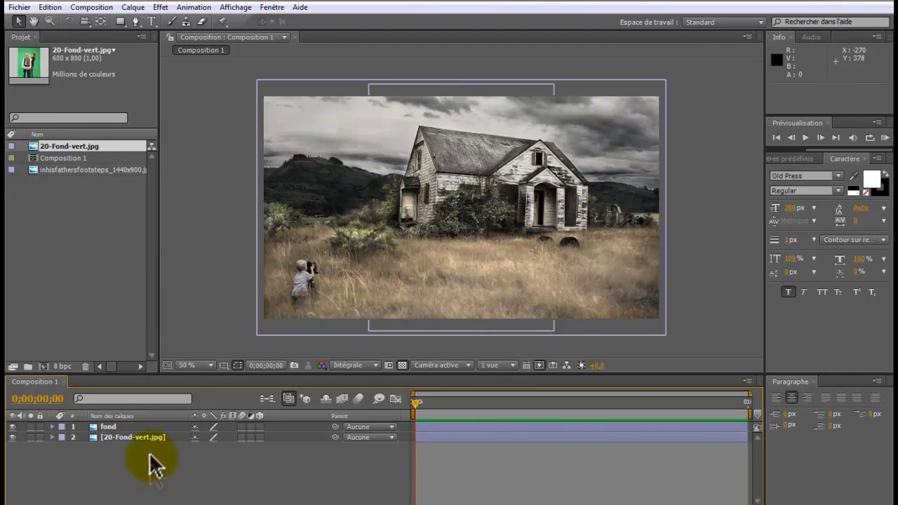
{"action": "left_click", "coordinate": [144, 436]}
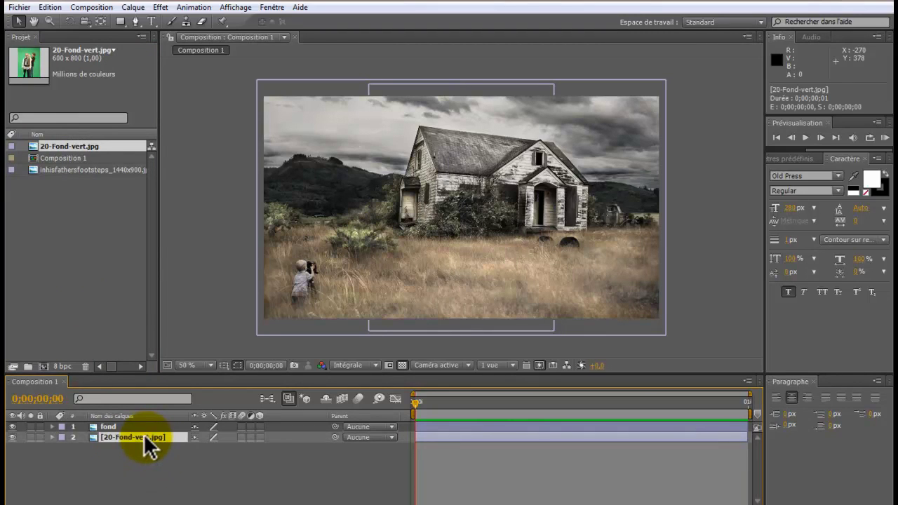
{"action": "left_click_drag", "start_coordinate": [144, 434], "coordinate": [147, 424]}
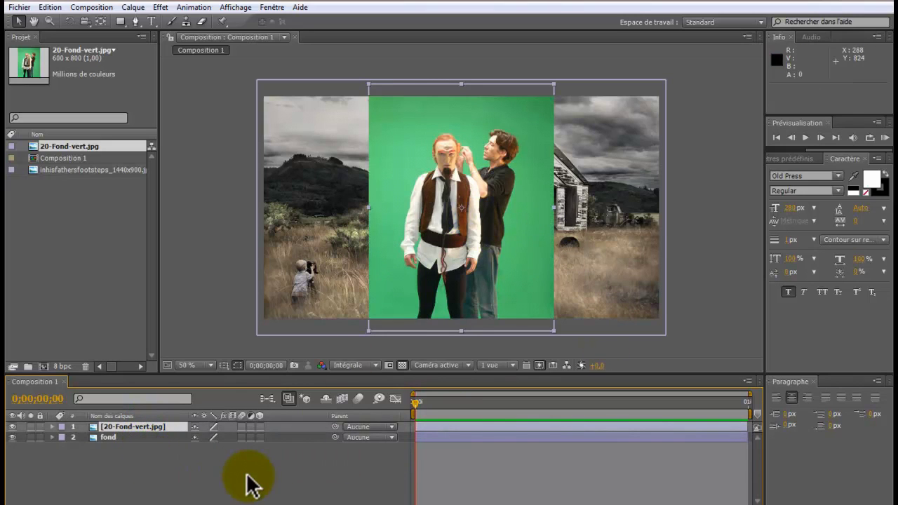
{"action": "left_click", "coordinate": [224, 481]}
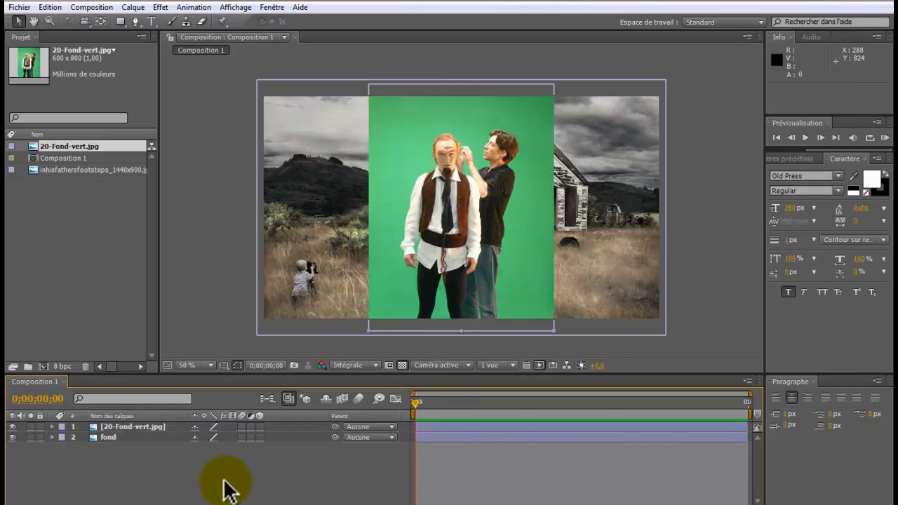
Rename the 20-Fond-vert.jpg layer as "image"
{"action": "left_click", "coordinate": [149, 424]}
{"action": "key", "text": "Return"}
{"action": "type", "text": "image"}
{"action": "key", "text": "Return"}
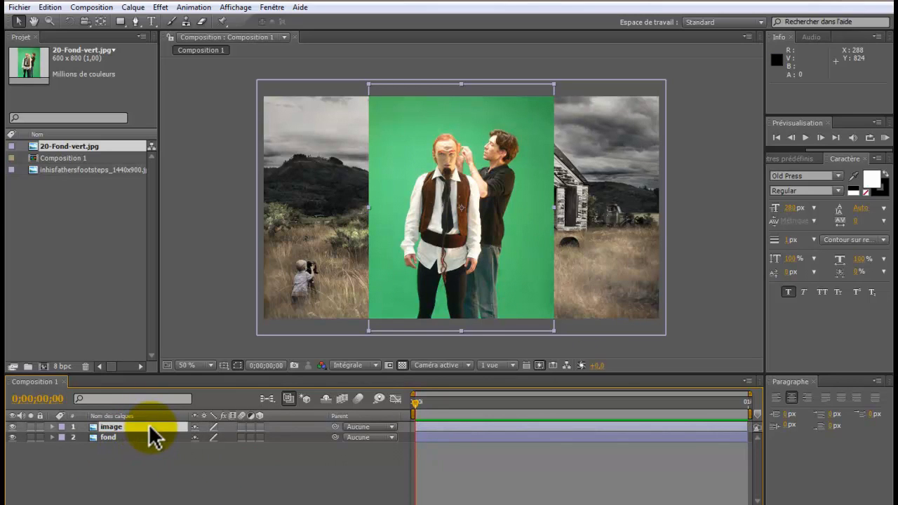
{"action": "left_click", "coordinate": [133, 488]}
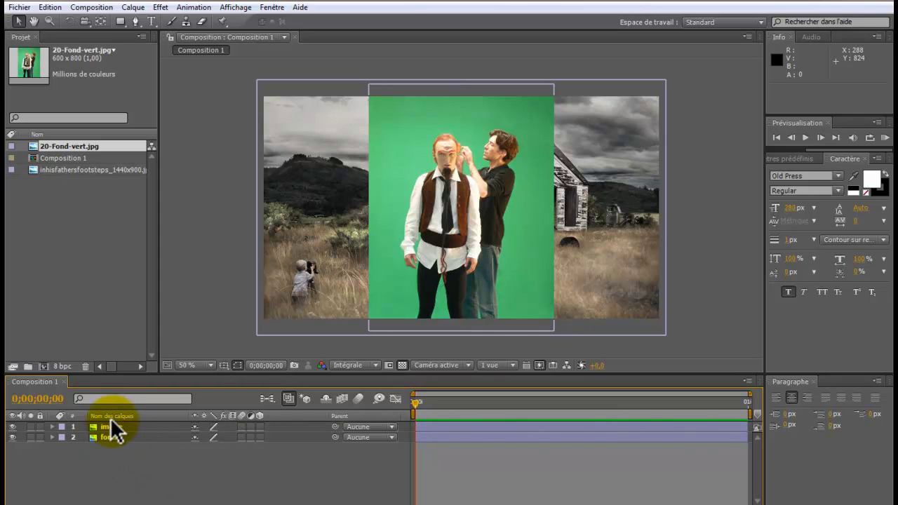
Apply the Keylight (1.2) keying effect to the image layer and sample the green backdrop as its Screen Colour
{"action": "left_click", "coordinate": [118, 436]}
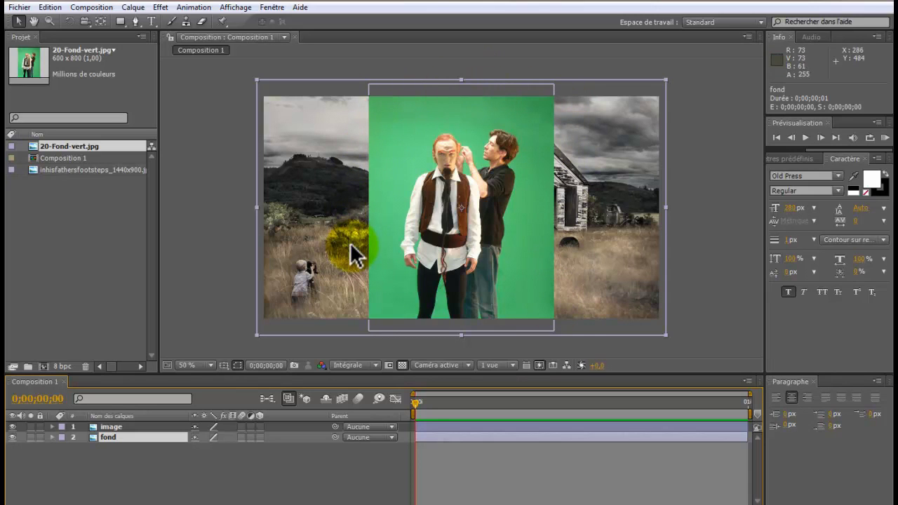
{"action": "left_click", "coordinate": [123, 425]}
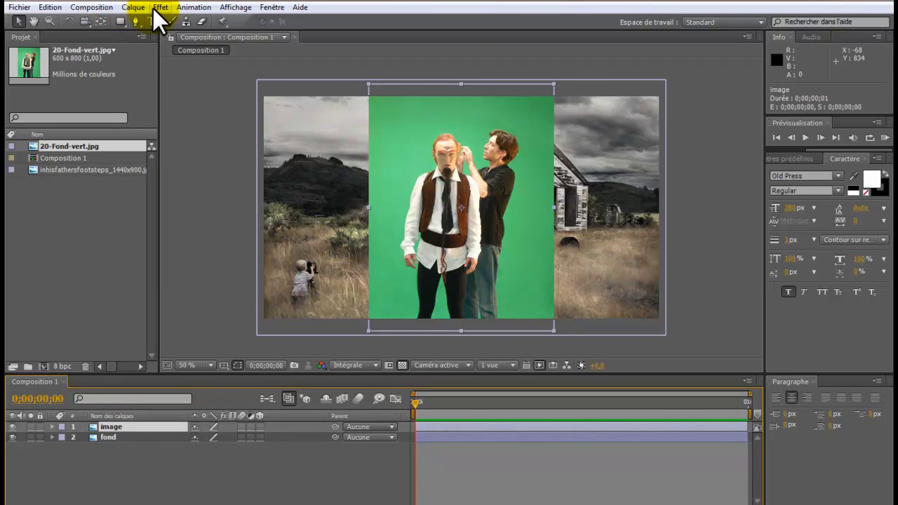
{"action": "left_click", "coordinate": [155, 8]}
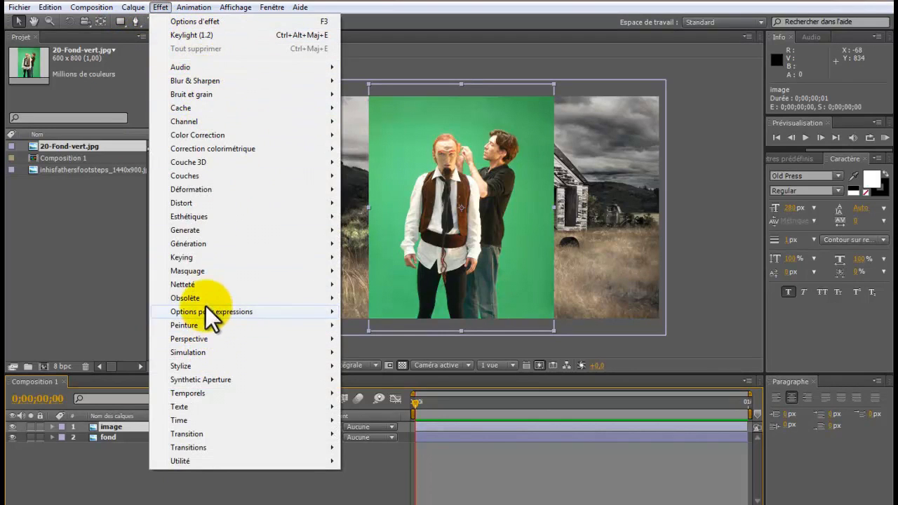
{"action": "mouse_move", "coordinate": [209, 256]}
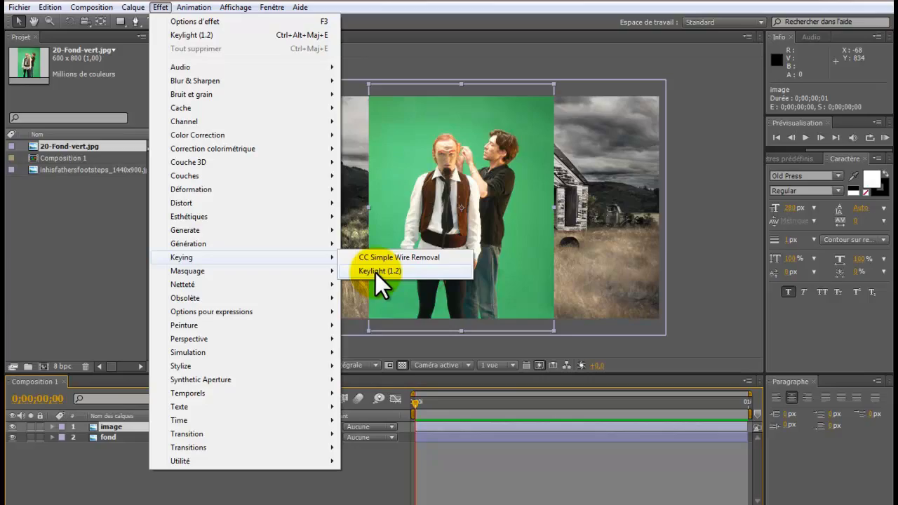
{"action": "left_click", "coordinate": [375, 273]}
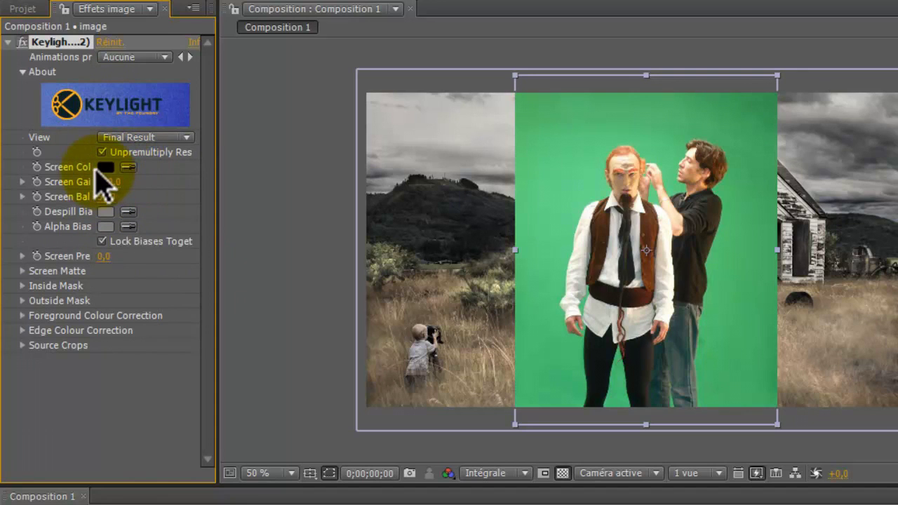
{"action": "left_click", "coordinate": [128, 167]}
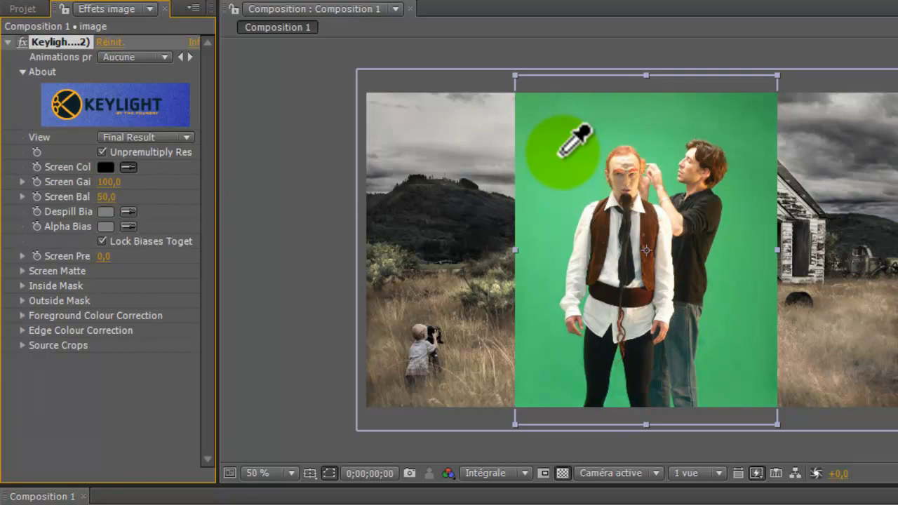
{"action": "left_click", "coordinate": [560, 156]}
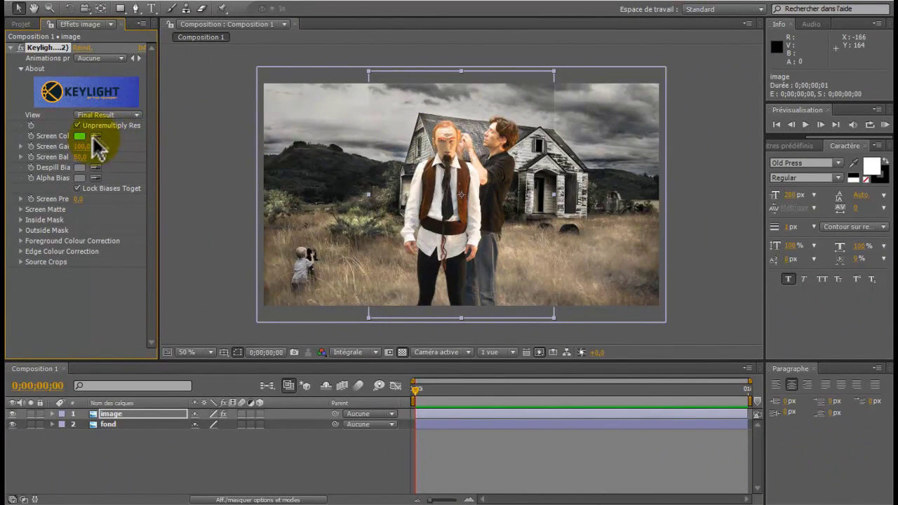
Switch the Keylight view to Corrected Source and set the Screen Gain to 109
{"action": "left_click", "coordinate": [140, 115]}
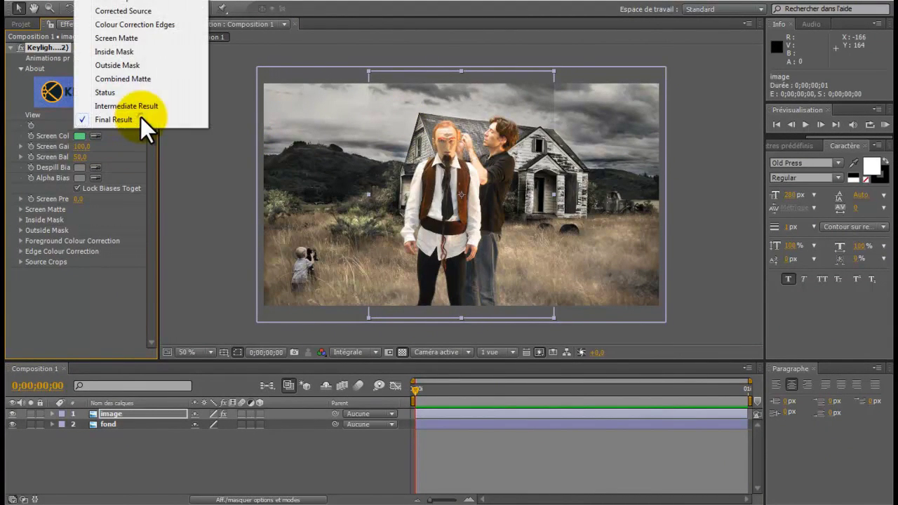
{"action": "left_click", "coordinate": [147, 10]}
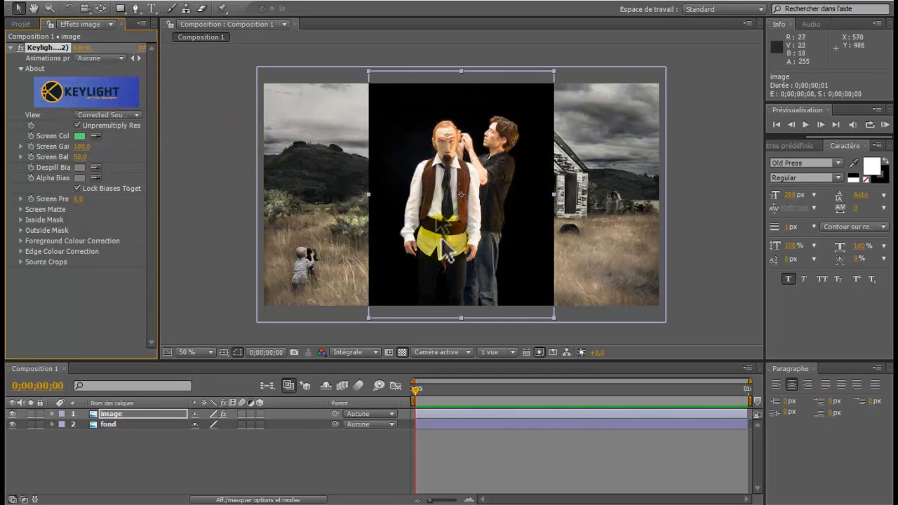
{"action": "left_click", "coordinate": [136, 118]}
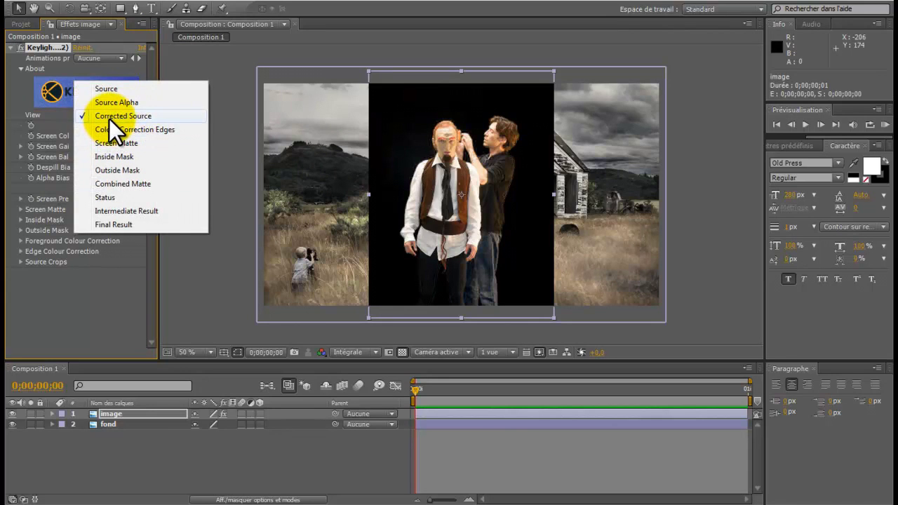
{"action": "left_click", "coordinate": [109, 118]}
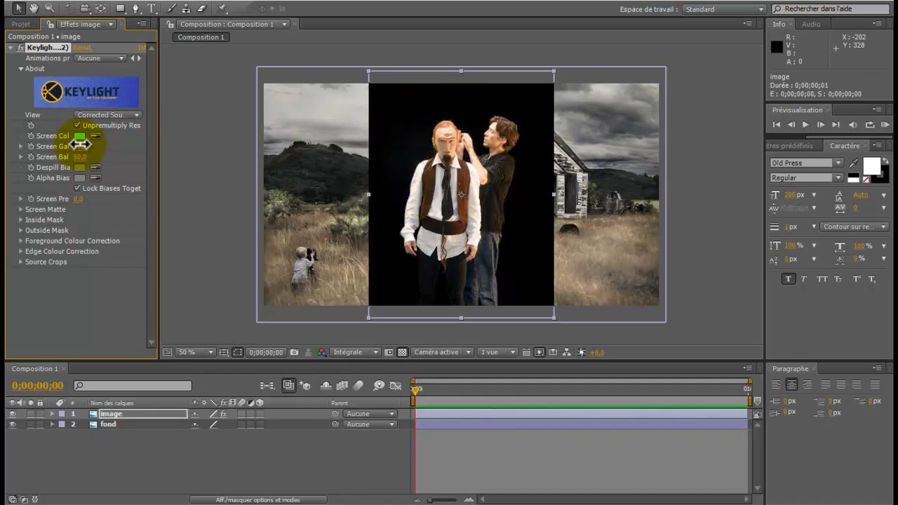
{"action": "mouse_move", "coordinate": [81, 145]}
{"action": "left_mouse_down"}
{"action": "mouse_move", "coordinate": [192, 151]}
{"action": "mouse_move", "coordinate": [87, 160]}
{"action": "mouse_move", "coordinate": [96, 154]}
{"action": "left_mouse_up"}
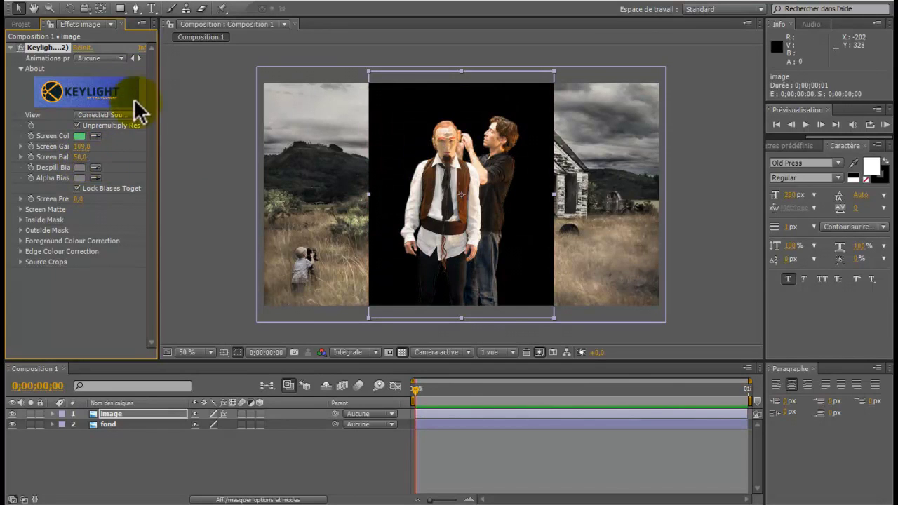
Switch the Keylight view to Screen Matte and refine the matte with Screen Gain 115 and Screen Balance 25
{"action": "left_click", "coordinate": [136, 116]}
{"action": "left_click", "coordinate": [118, 143]}
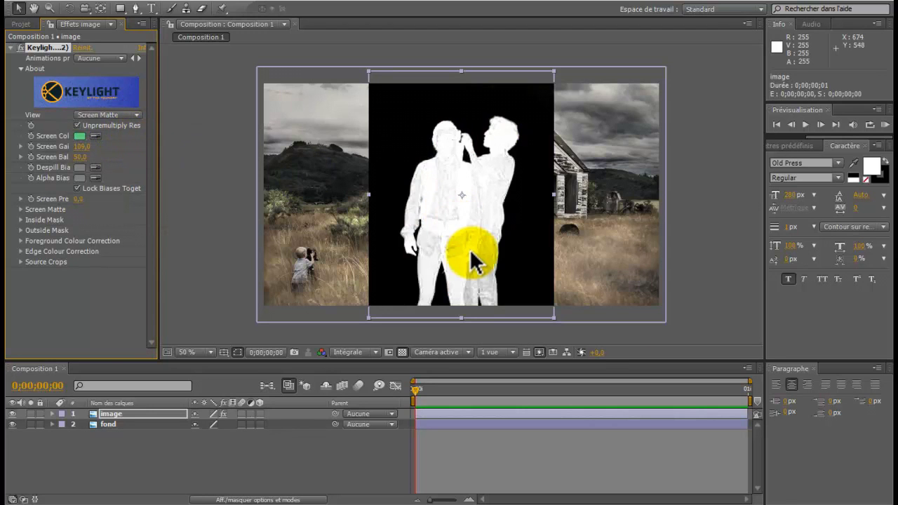
{"action": "key", "text": "period"}
{"action": "left_click_drag", "start_coordinate": [84, 155], "coordinate": [88, 155]}
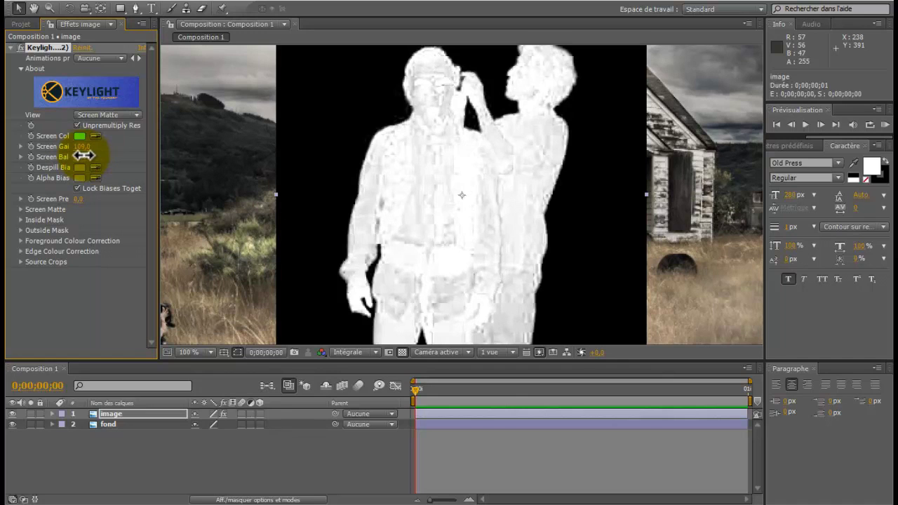
{"action": "left_click_drag", "start_coordinate": [78, 155], "coordinate": [61, 155]}
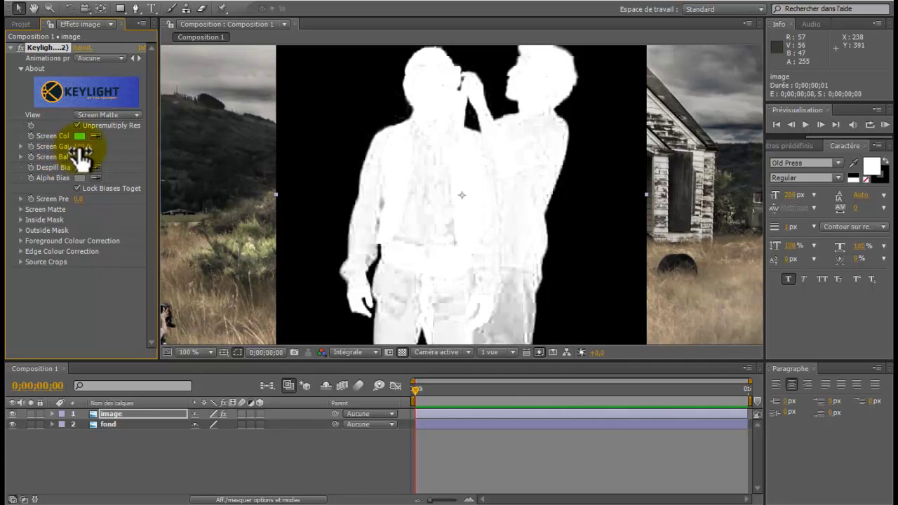
Switch the Keylight view to Final Result to show the keyed people over the house picture
{"action": "left_click", "coordinate": [116, 115]}
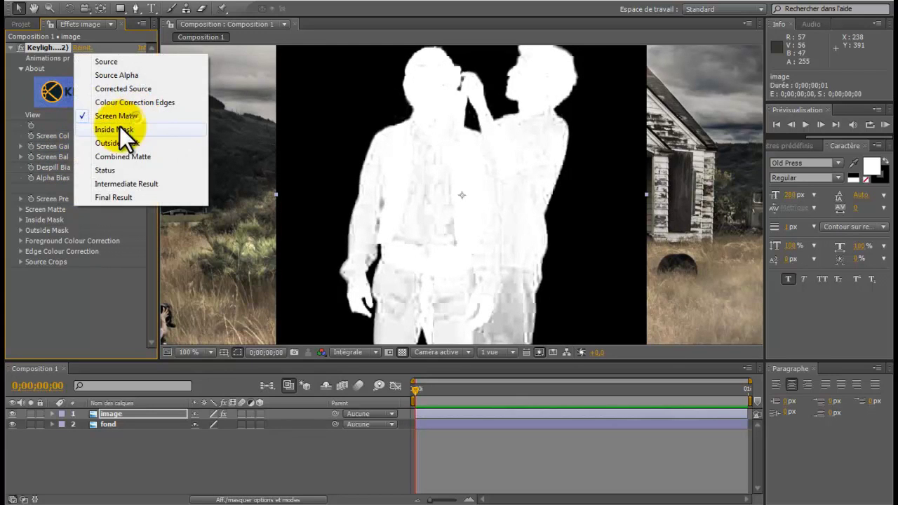
{"action": "left_click", "coordinate": [111, 199]}
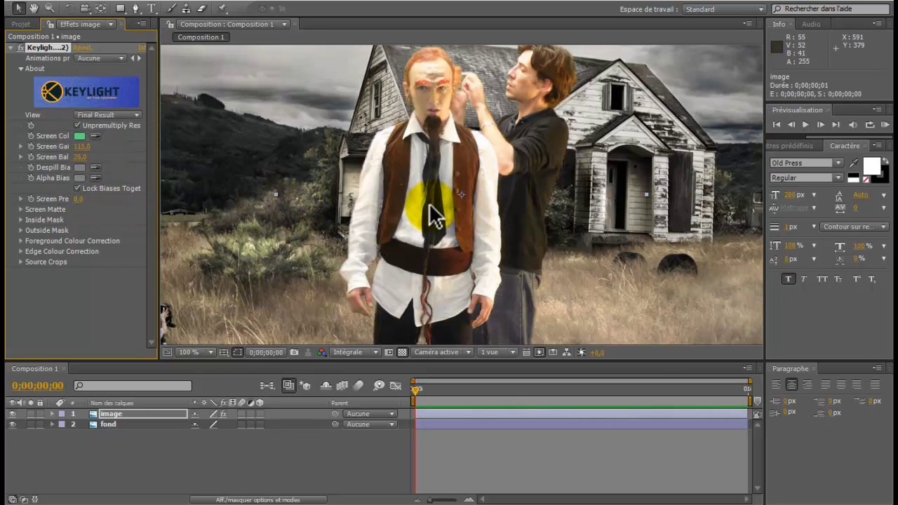
{"action": "key", "text": "comma"}
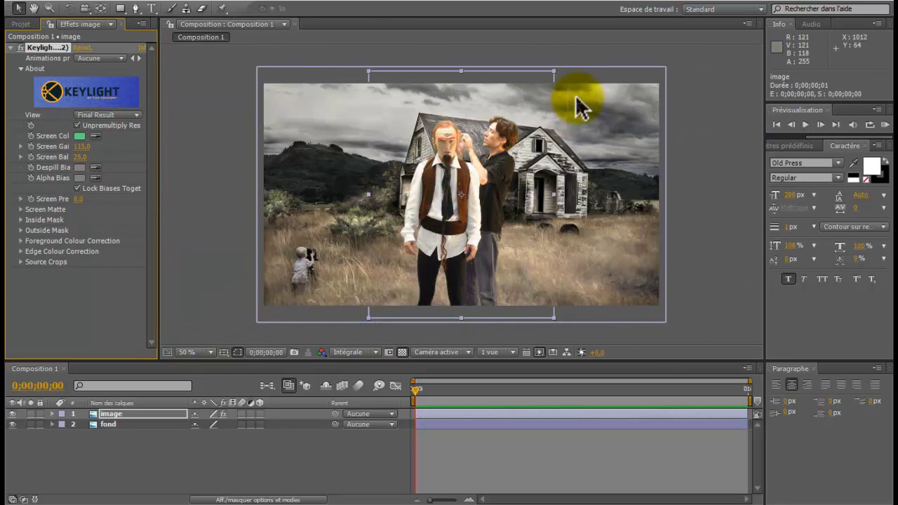
Scale the image layer down and move it to the lower-right part of the house picture, at about position 1100, 486
{"action": "left_click_drag", "start_coordinate": [553, 73], "coordinate": [517, 119]}
{"action": "left_click_drag", "start_coordinate": [472, 173], "coordinate": [598, 209]}
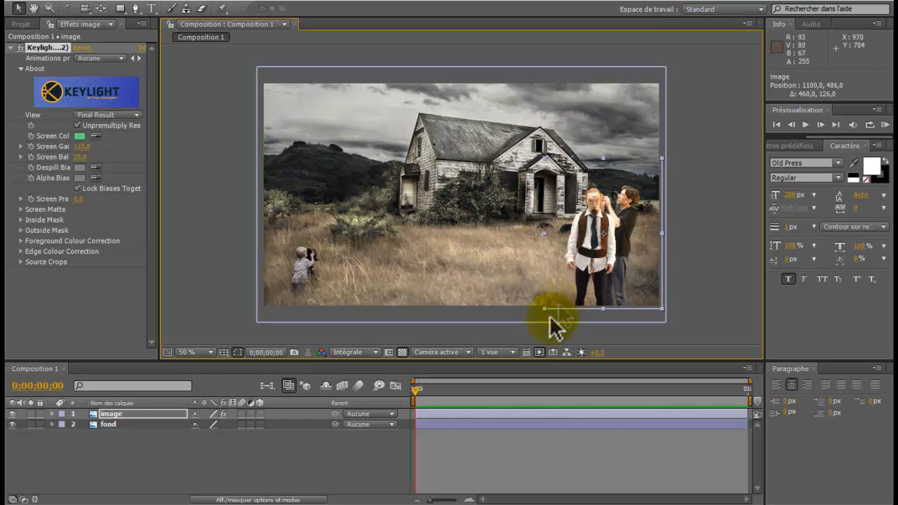
{"action": "left_click", "coordinate": [539, 337]}
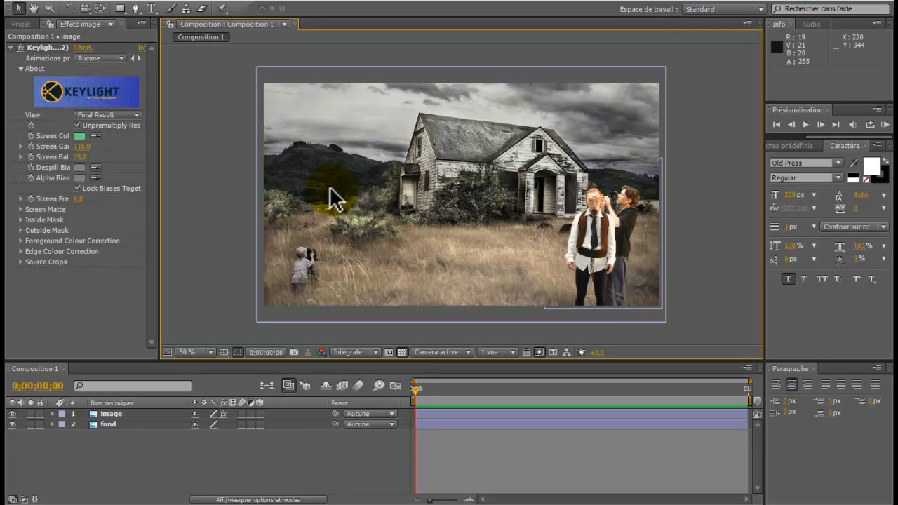
Examine the composite up close at 100 % with the Hand tool and return to the whole composition at 50 %
{"action": "scroll", "coordinate": [504, 276], "scroll_direction": "up", "scroll_amount": 1}
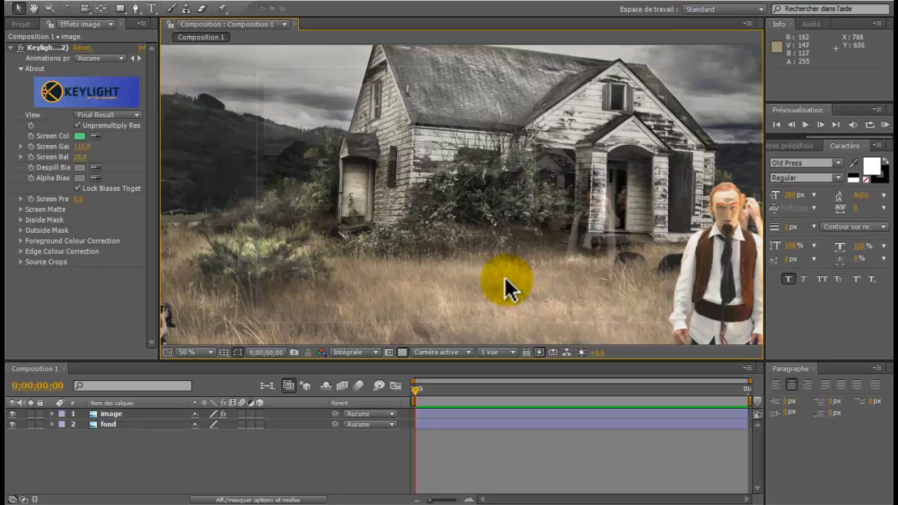
{"action": "scroll", "coordinate": [682, 295], "scroll_direction": "down", "scroll_amount": 1}
{"action": "scroll", "coordinate": [697, 287], "scroll_direction": "up", "scroll_amount": 1}
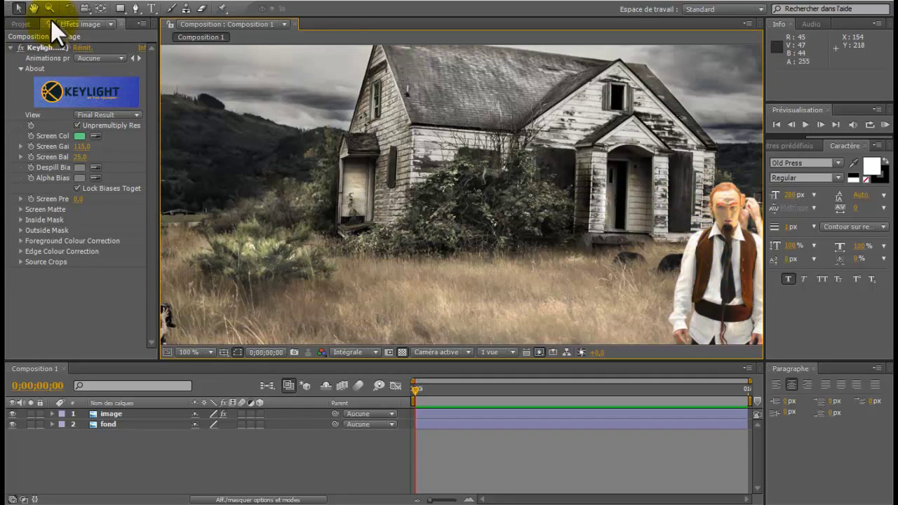
{"action": "left_click", "coordinate": [35, 9]}
{"action": "left_click_drag", "start_coordinate": [601, 201], "coordinate": [523, 145]}
{"action": "scroll", "coordinate": [524, 145], "scroll_direction": "down", "scroll_amount": 1}
{"action": "left_click_drag", "start_coordinate": [428, 188], "coordinate": [467, 205]}
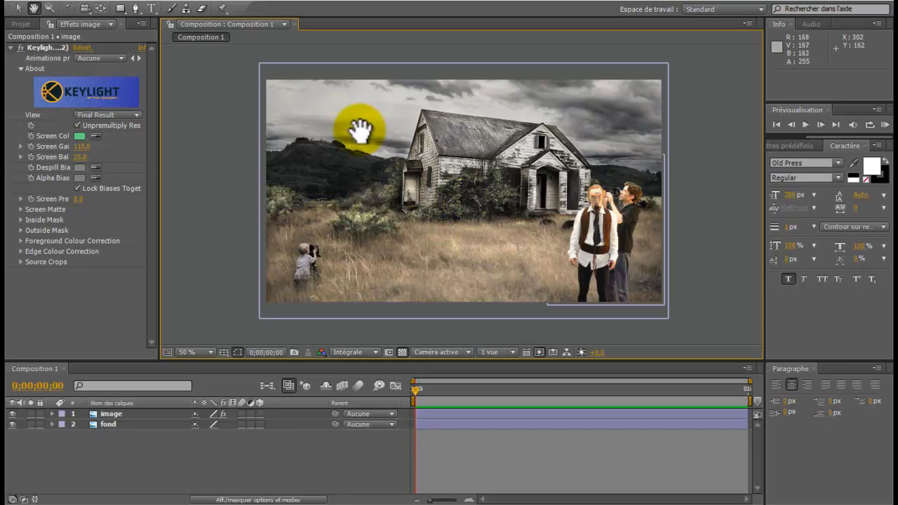
{"action": "left_click", "coordinate": [110, 71]}
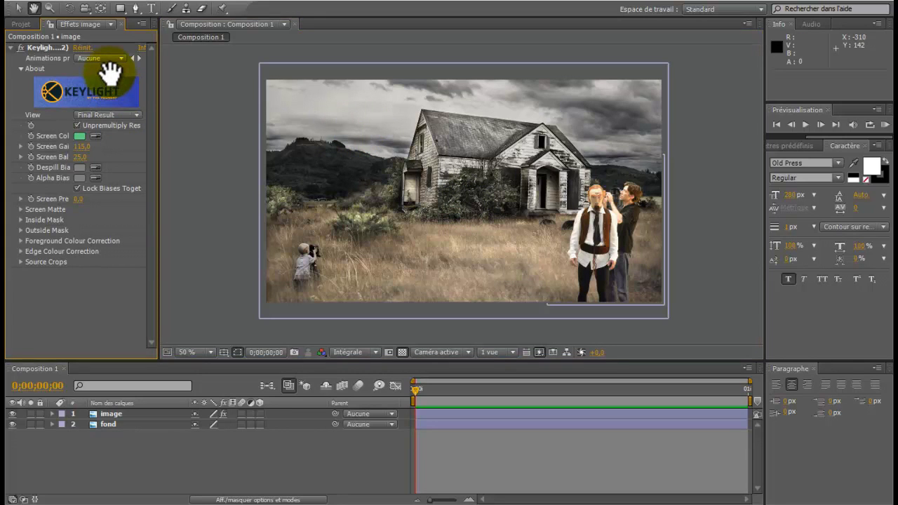
{"action": "left_click", "coordinate": [161, 1]}
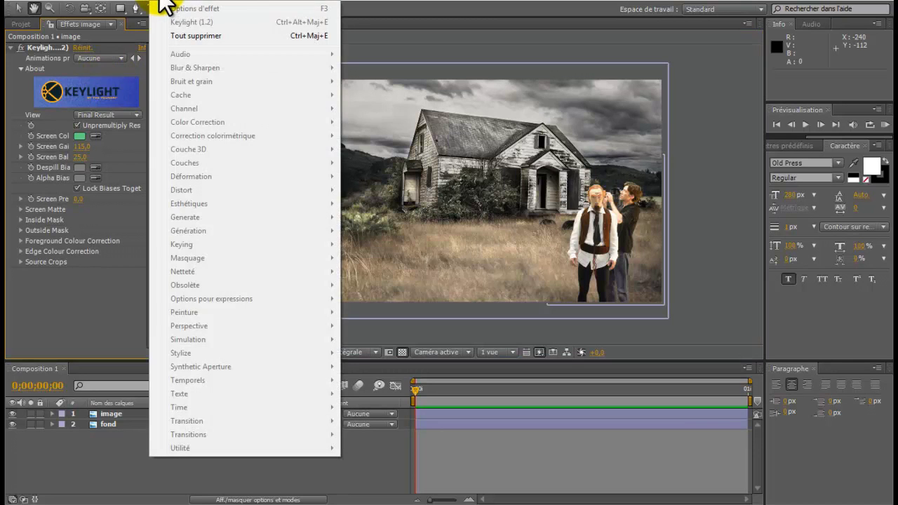
{"action": "left_click", "coordinate": [284, 0]}
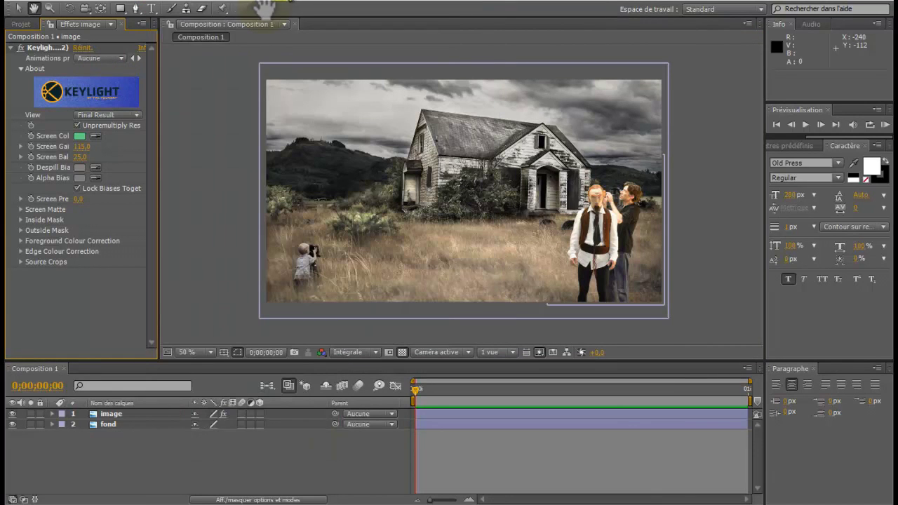